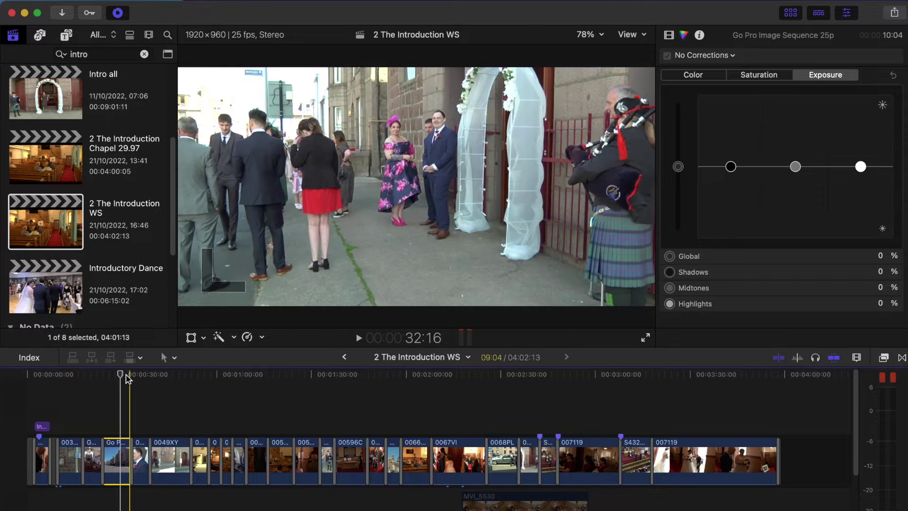
Step: Scrub to about 0:19, move the player aside, and select the 2 The Introduction WS project
{"action": "mouse_move", "coordinate": [121, 378]}
{"action": "left_mouse_down"}
{"action": "mouse_move", "coordinate": [70, 386]}
{"action": "mouse_move", "coordinate": [123, 383]}
{"action": "mouse_move", "coordinate": [114, 386]}
{"action": "left_mouse_up"}
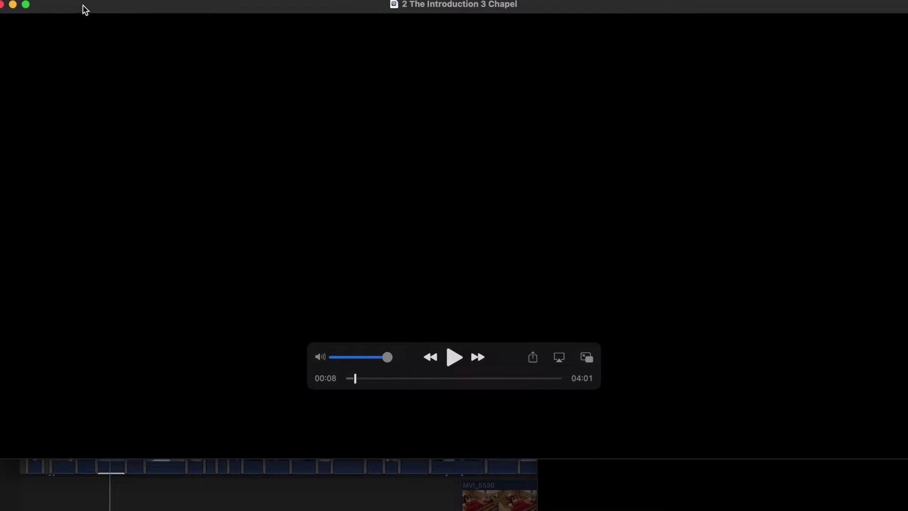
{"action": "left_click_drag", "start_coordinate": [85, 8], "coordinate": [764, 1]}
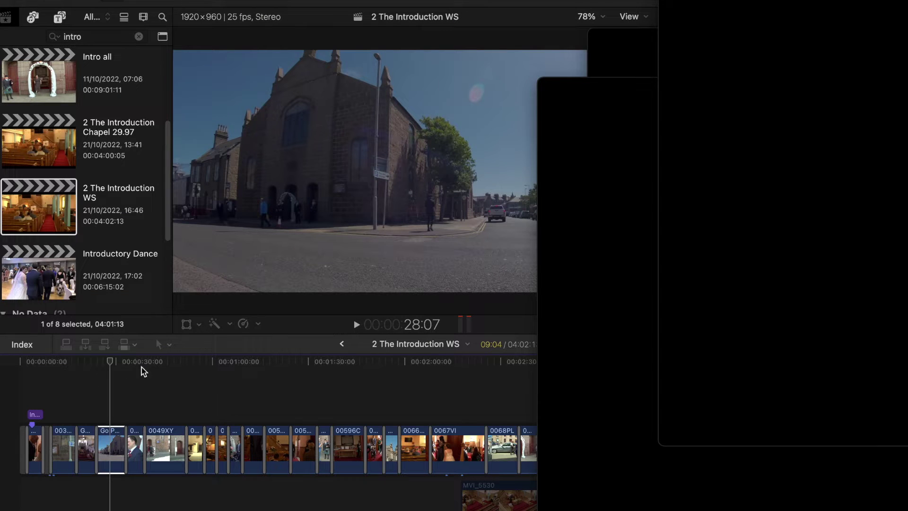
{"action": "left_click", "coordinate": [73, 204]}
{"action": "left_click", "coordinate": [49, 224]}
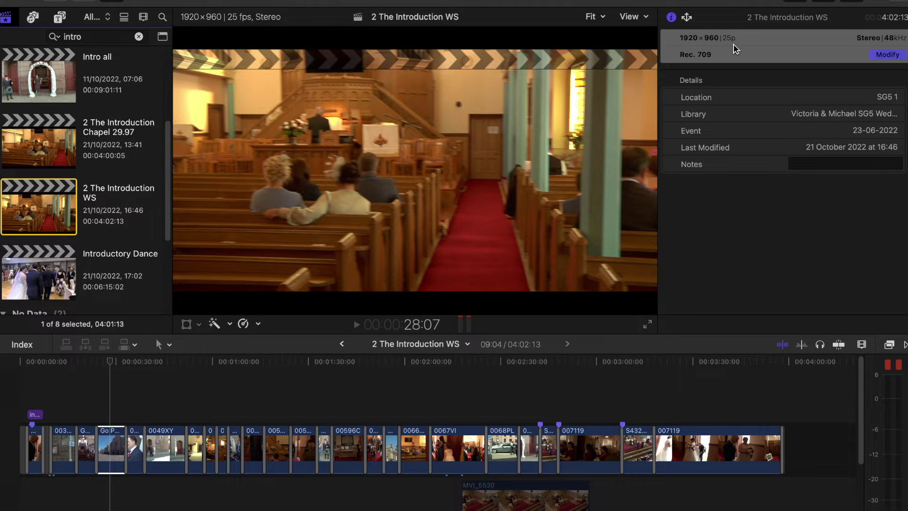
Step: Select the Go Pro clip in the timeline and exit full screen to reveal the Finder drafts
{"action": "left_click", "coordinate": [100, 439]}
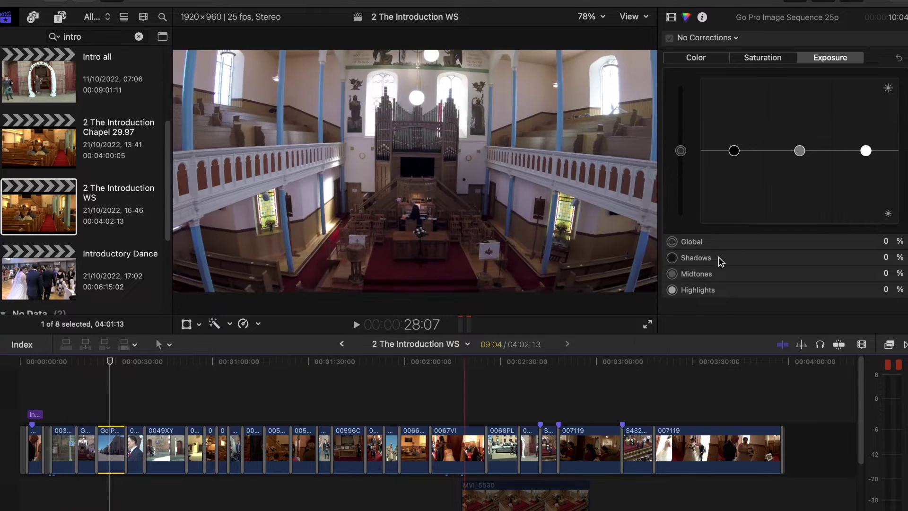
{"action": "key", "text": "super+1"}
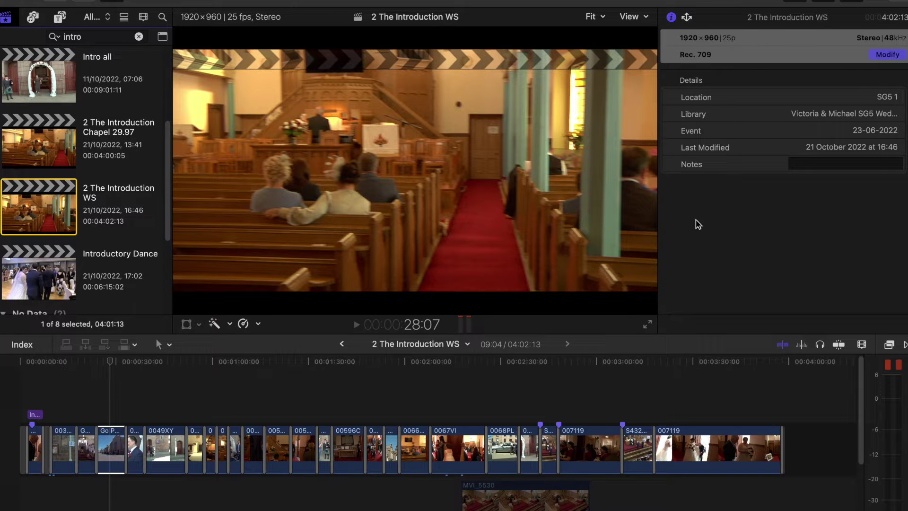
{"action": "key", "text": "super+2"}
{"action": "key", "text": "ctrl+super+f"}
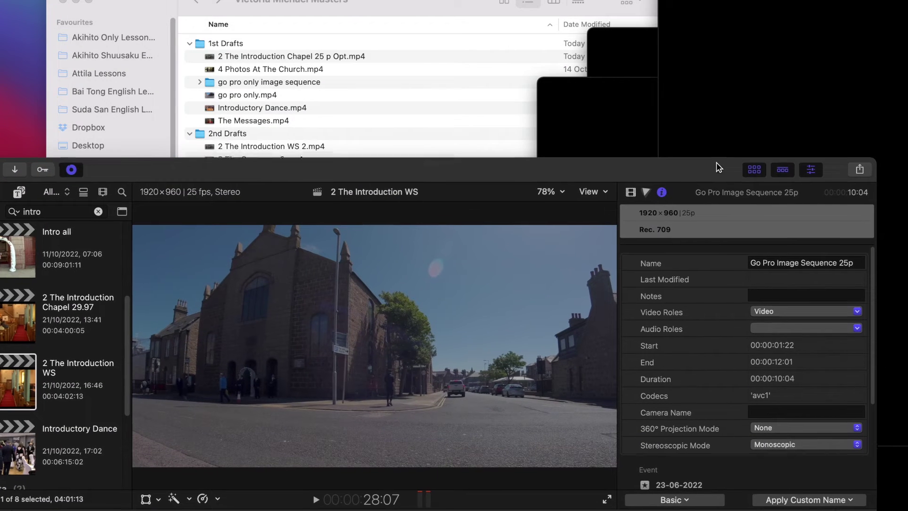
Step: Play the 2 The Introduction 3 Chapel export in QuickTime Player, then pause it
{"action": "left_click", "coordinate": [750, 2]}
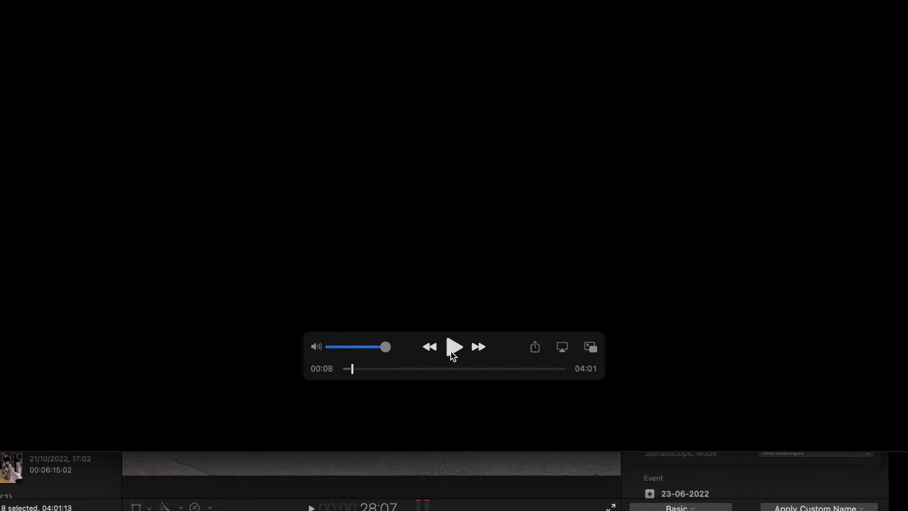
{"action": "left_click", "coordinate": [453, 348]}
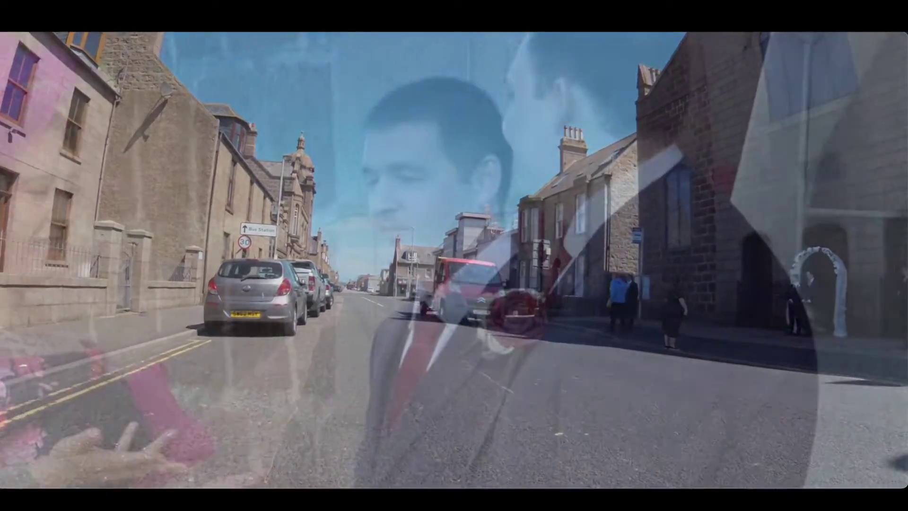
{"action": "left_click", "coordinate": [453, 388]}
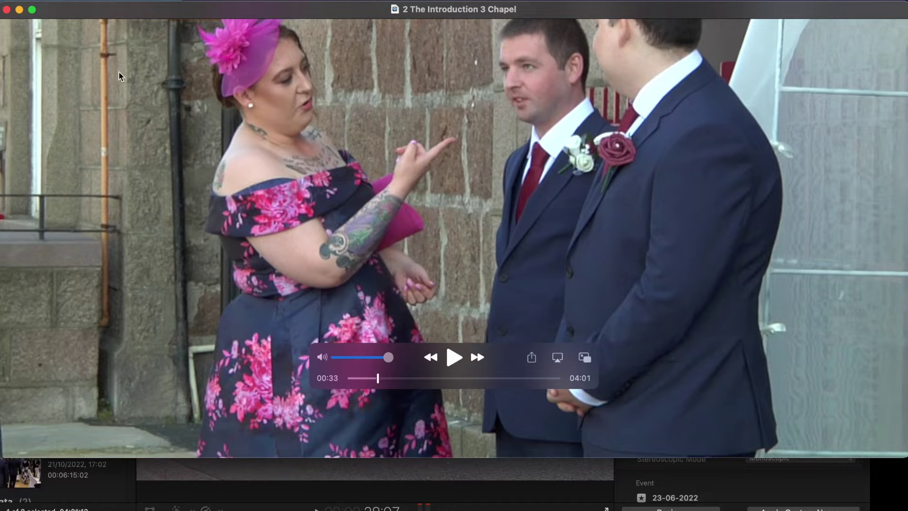
Step: Close the player, restore the editor window, and select the 2 The Introduction Chapel 29.97 project
{"action": "left_click", "coordinate": [7, 9]}
{"action": "left_click_drag", "start_coordinate": [321, 190], "coordinate": [365, 2]}
{"action": "left_click", "coordinate": [122, 158]}
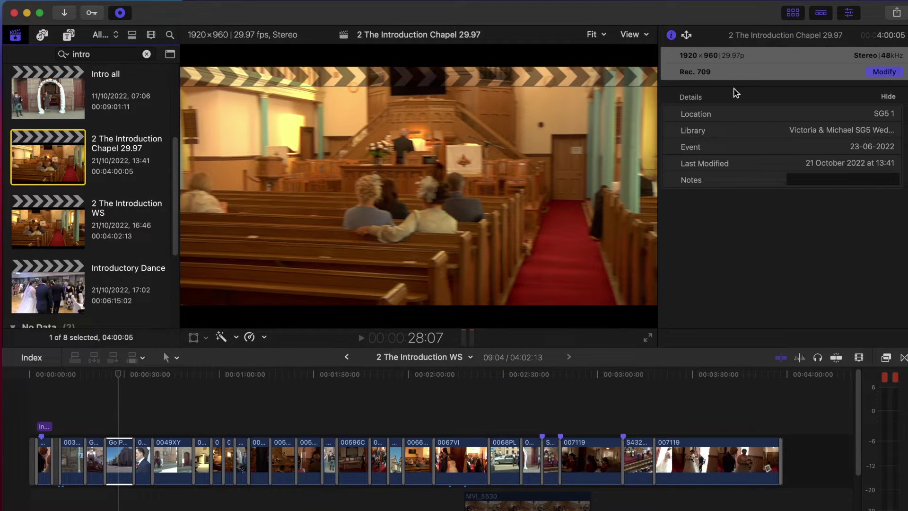
Step: Enlarge the player, play the Chapel 29.97 export, pause at 00:35, and close it
{"action": "left_click_drag", "start_coordinate": [666, 12], "coordinate": [624, 227]}
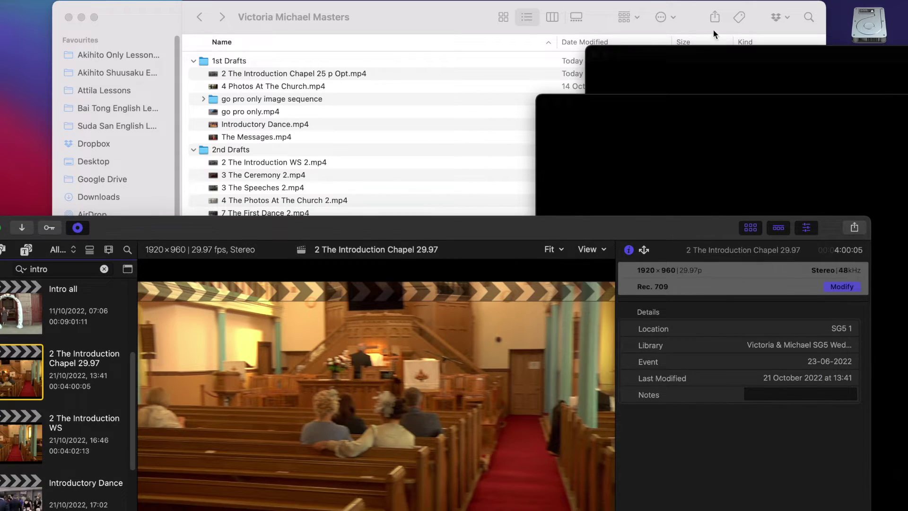
{"action": "left_click_drag", "start_coordinate": [720, 55], "coordinate": [137, 3]}
{"action": "key", "text": "space"}
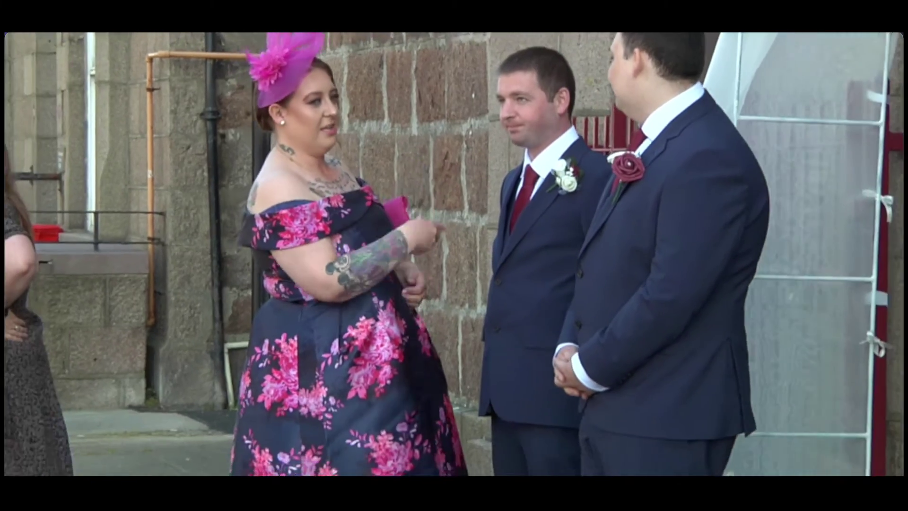
{"action": "mouse_move", "coordinate": [485, 345]}
{"action": "left_click", "coordinate": [453, 382]}
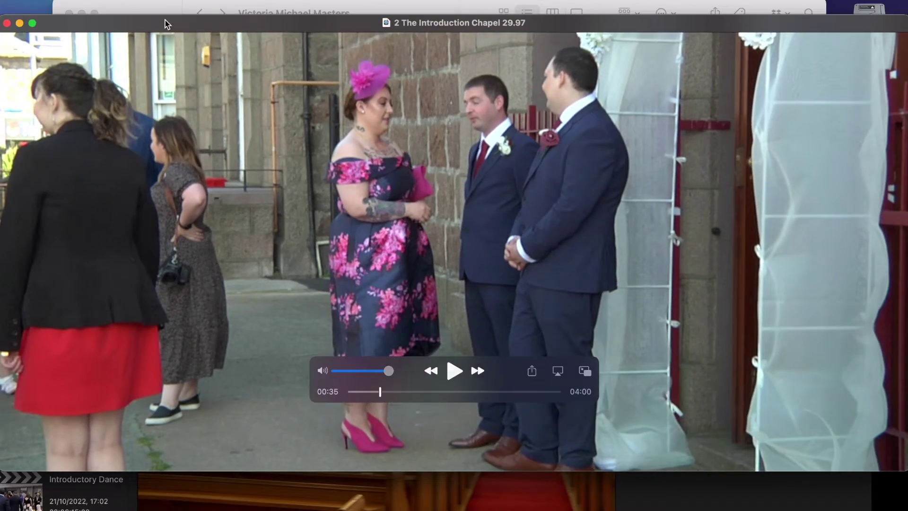
{"action": "left_click", "coordinate": [7, 23]}
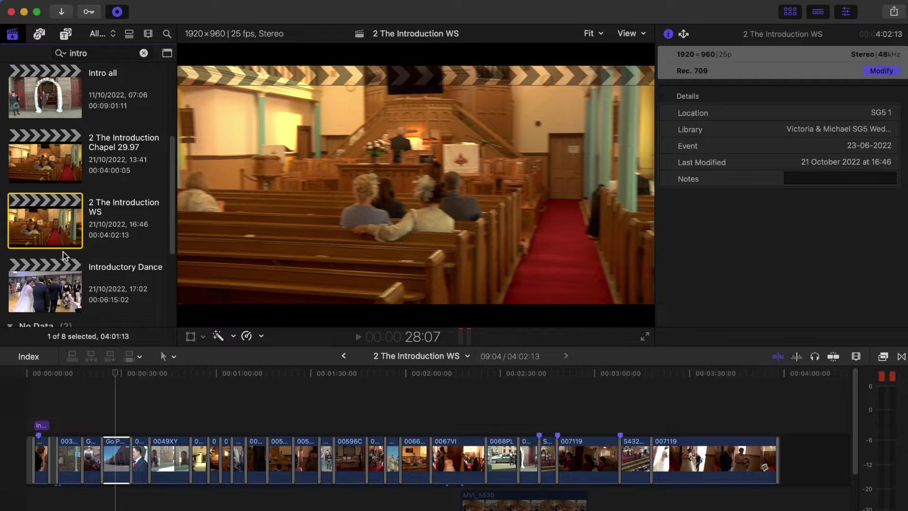
Step: Replace the browser search with 'go pro' and open the go pro only project
{"action": "left_click", "coordinate": [120, 450]}
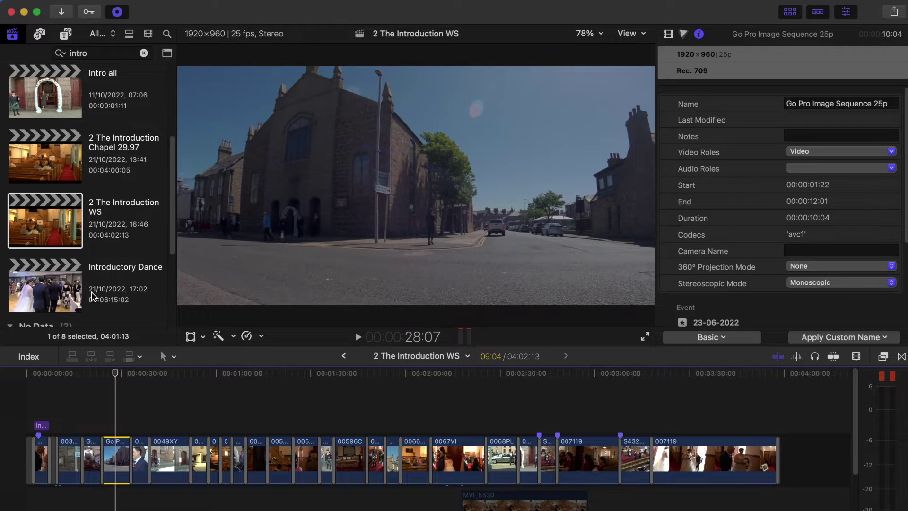
{"action": "scroll", "coordinate": [93, 295], "scroll_direction": "down", "scroll_amount": 1}
{"action": "left_click", "coordinate": [144, 53]}
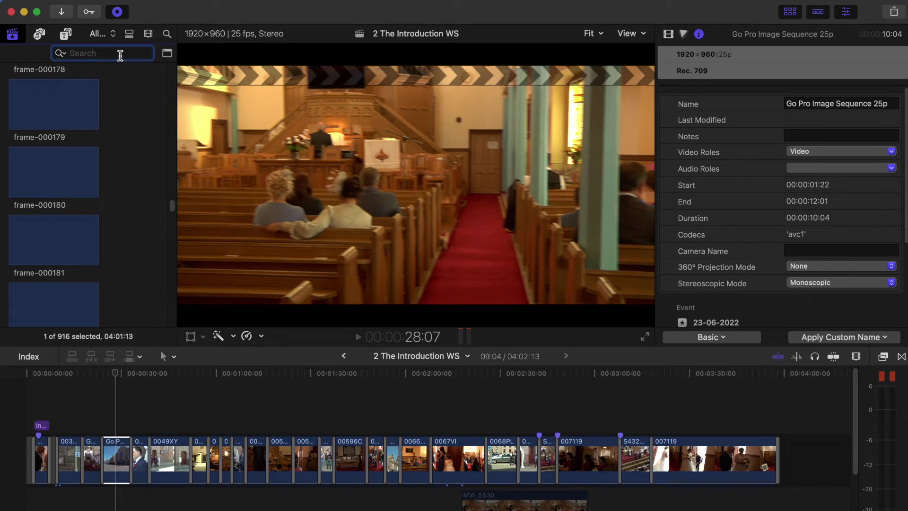
{"action": "type", "text": "go pro"}
{"action": "double_click", "coordinate": [118, 133]}
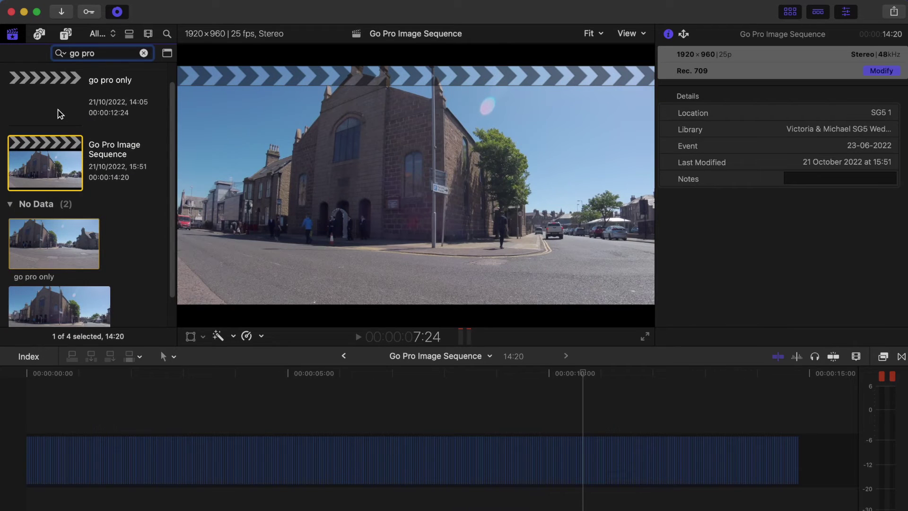
{"action": "double_click", "coordinate": [59, 113]}
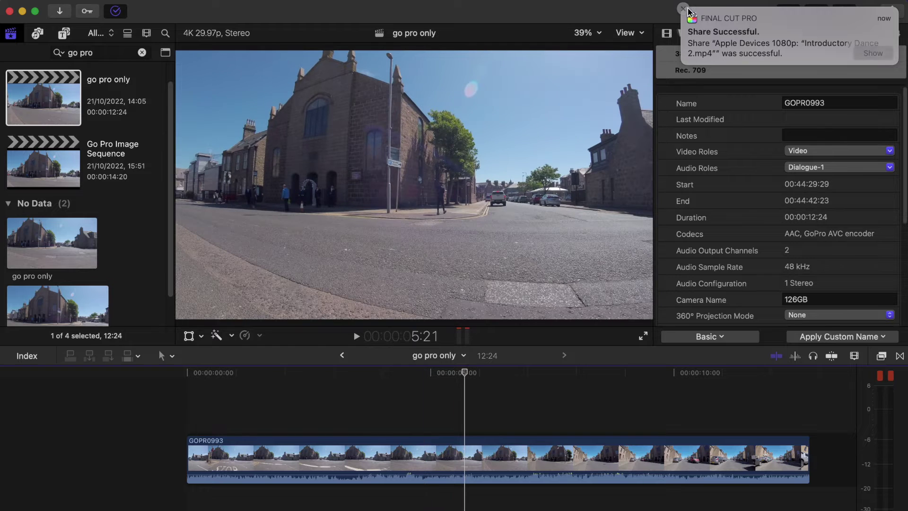
Step: Play briefly to about 6:07, then start an image sequence export and cancel it
{"action": "left_click", "coordinate": [681, 9]}
{"action": "scroll", "coordinate": [222, 399], "scroll_direction": "right", "scroll_amount": 3}
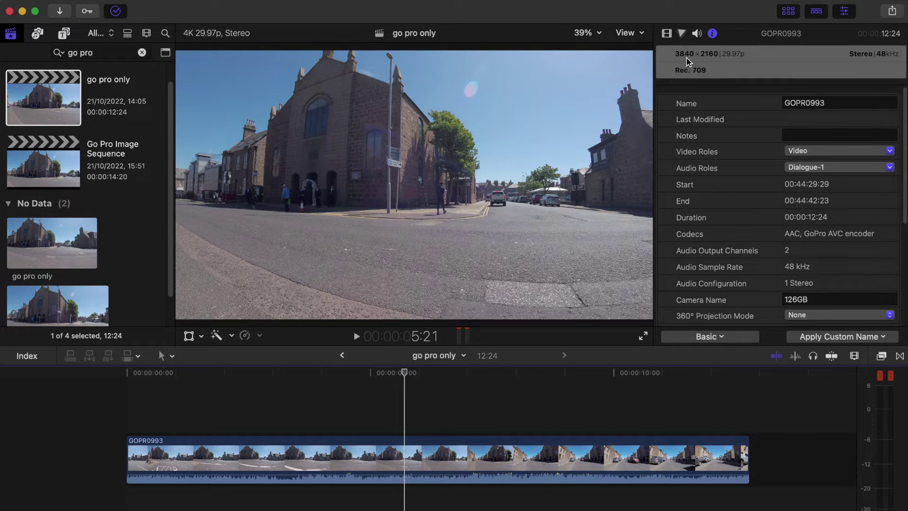
{"action": "key", "text": "space"}
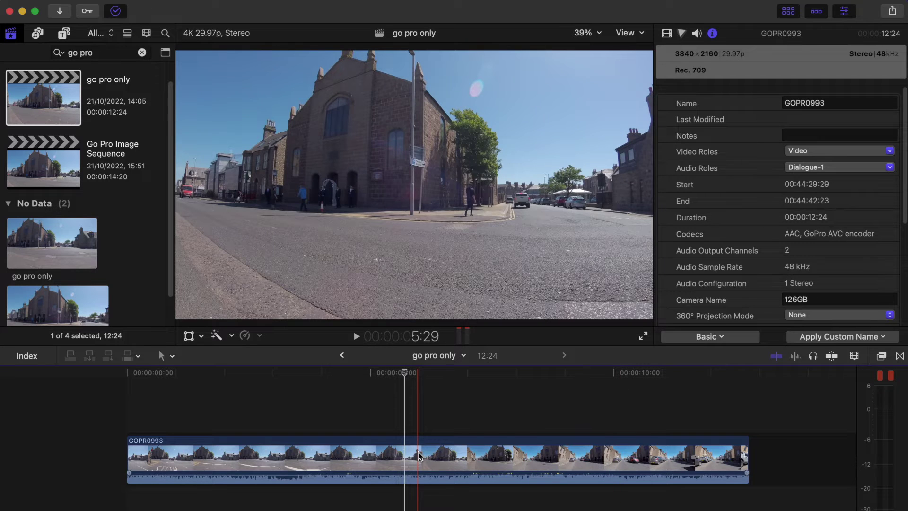
{"action": "key", "text": "space"}
{"action": "left_click", "coordinate": [894, 14]}
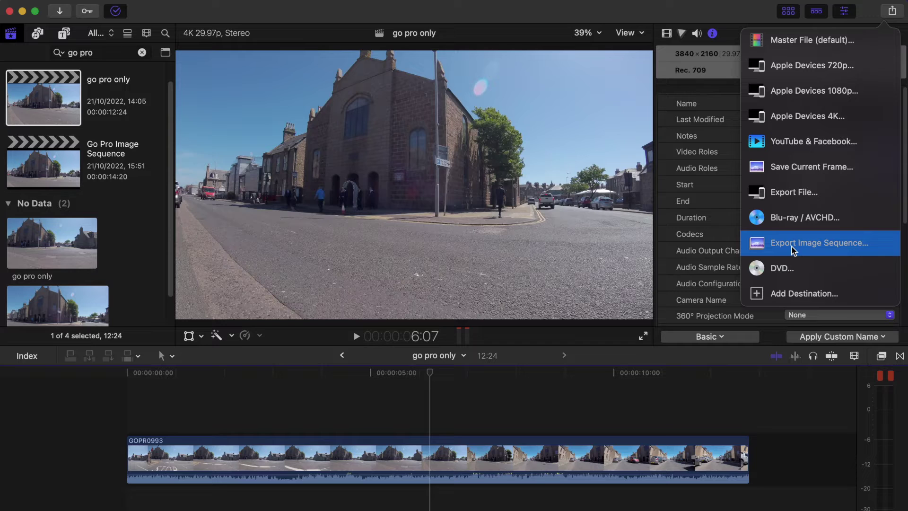
{"action": "left_click", "coordinate": [794, 246]}
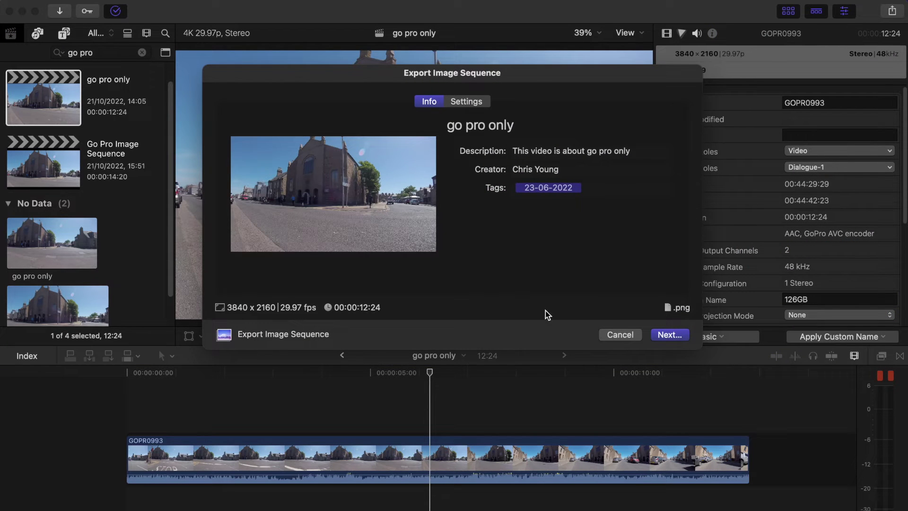
{"action": "left_click", "coordinate": [620, 334]}
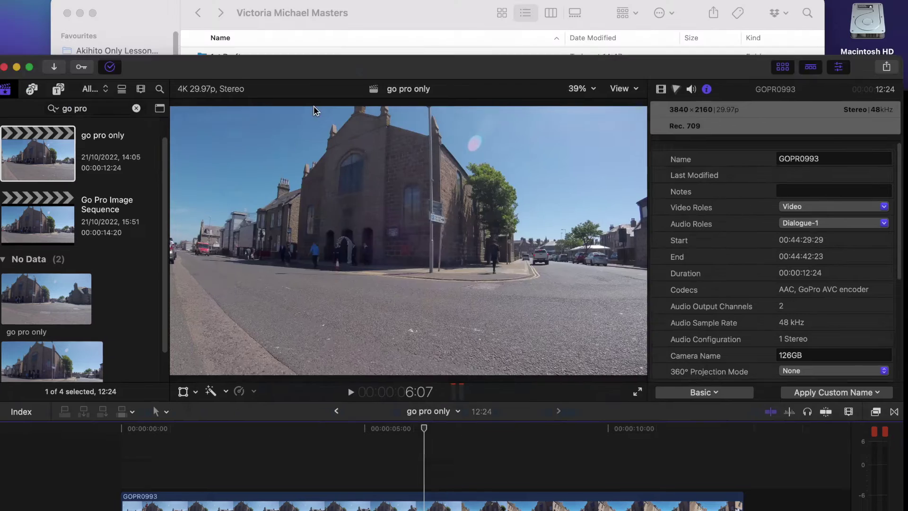
Step: Inspect frame-000000 in the go pro only image sequence folder, then open the Go Pro Image Sequence project
{"action": "left_click", "coordinate": [160, 19]}
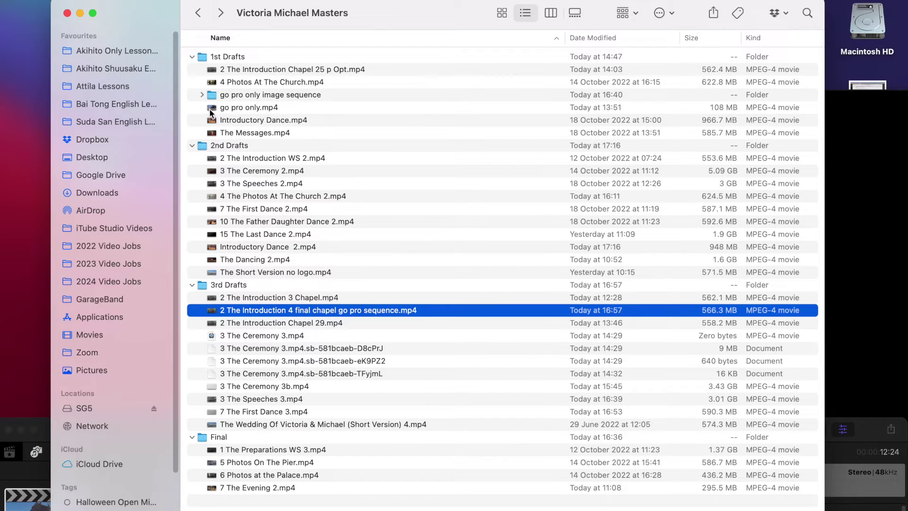
{"action": "double_click", "coordinate": [213, 94]}
{"action": "scroll", "coordinate": [282, 153], "scroll_direction": "up", "scroll_amount": 20}
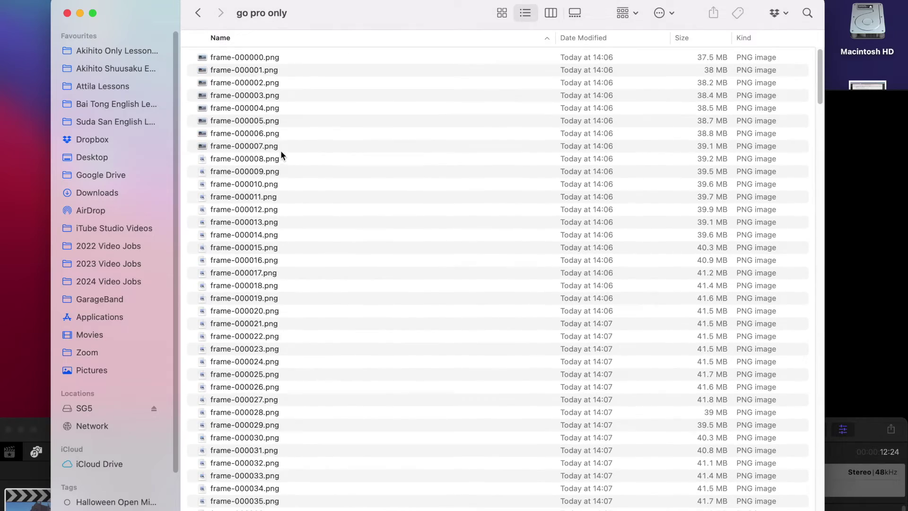
{"action": "left_click", "coordinate": [222, 55]}
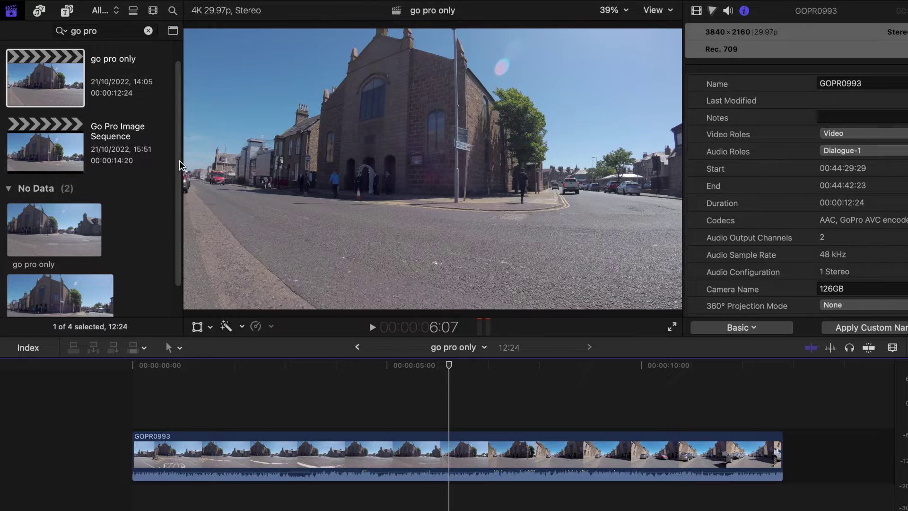
{"action": "double_click", "coordinate": [57, 143]}
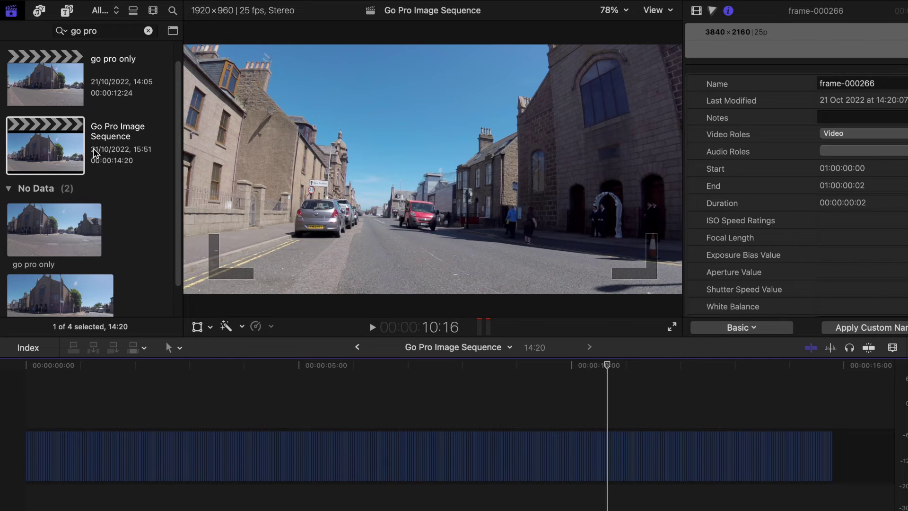
Step: Show the Go Pro Image Sequence project's timeline and marquee-select all of its still frames
{"action": "left_click", "coordinate": [59, 144]}
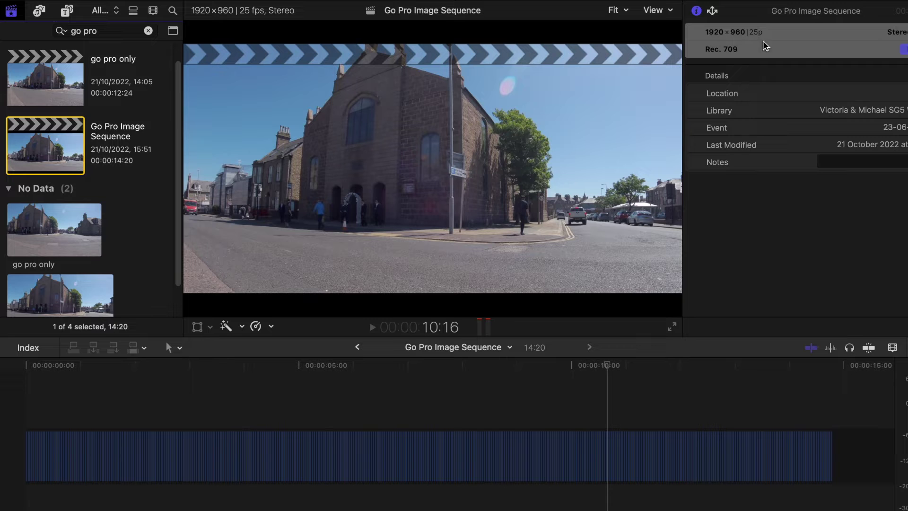
{"action": "left_click", "coordinate": [527, 434]}
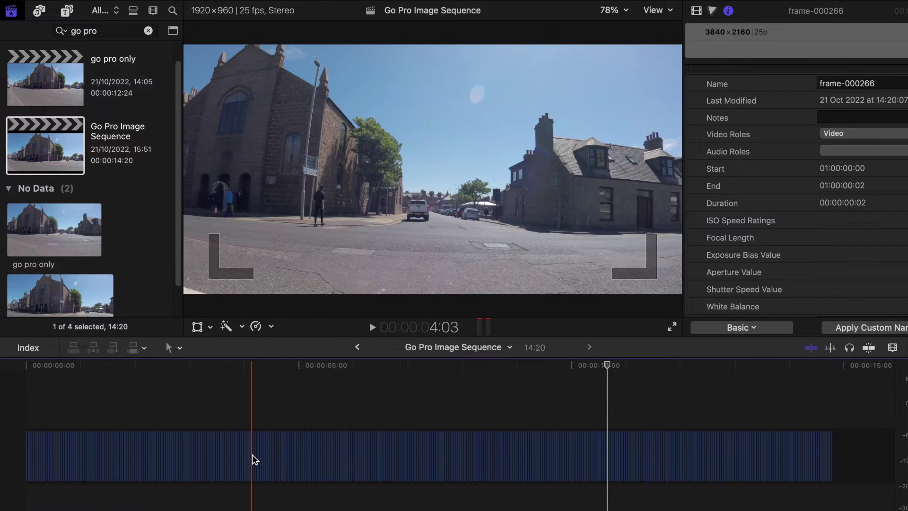
{"action": "key", "text": "super+equal"}
{"action": "key", "text": "super+minus"}
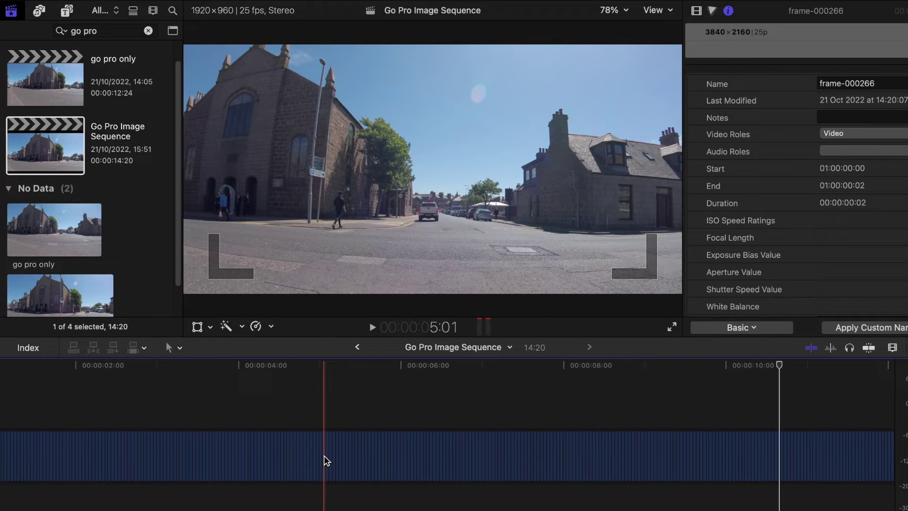
{"action": "left_click_drag", "start_coordinate": [784, 416], "coordinate": [24, 475]}
Step: Change the selected stills to two frames each, then deselect and park the playhead near 12 seconds
{"action": "right_click", "coordinate": [412, 450]}
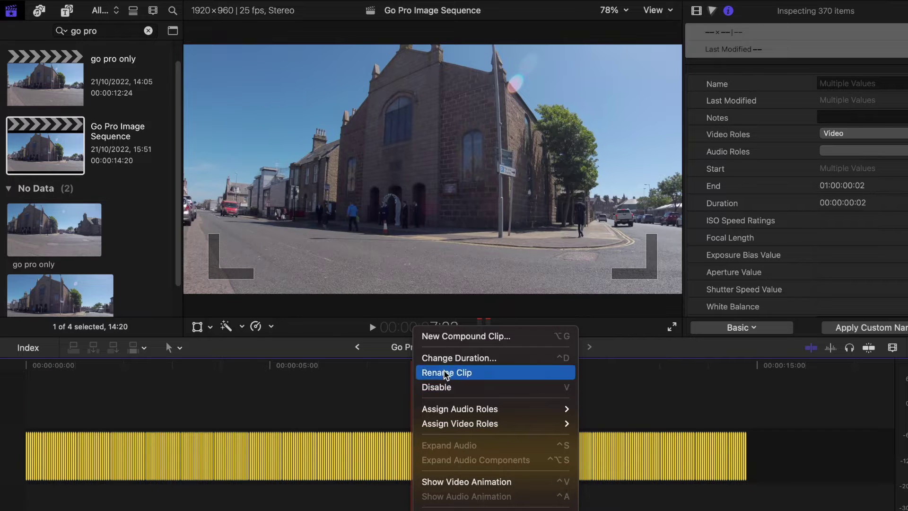
{"action": "left_click", "coordinate": [458, 358]}
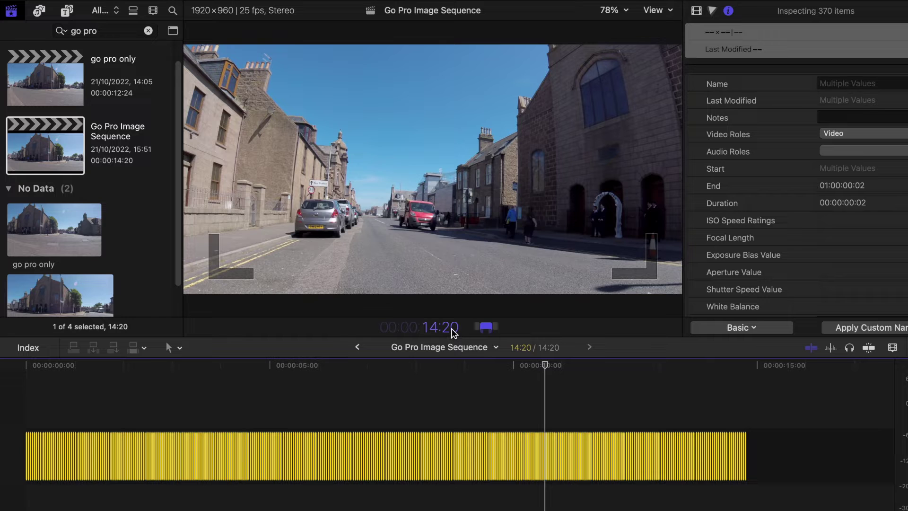
{"action": "key", "text": "Escape"}
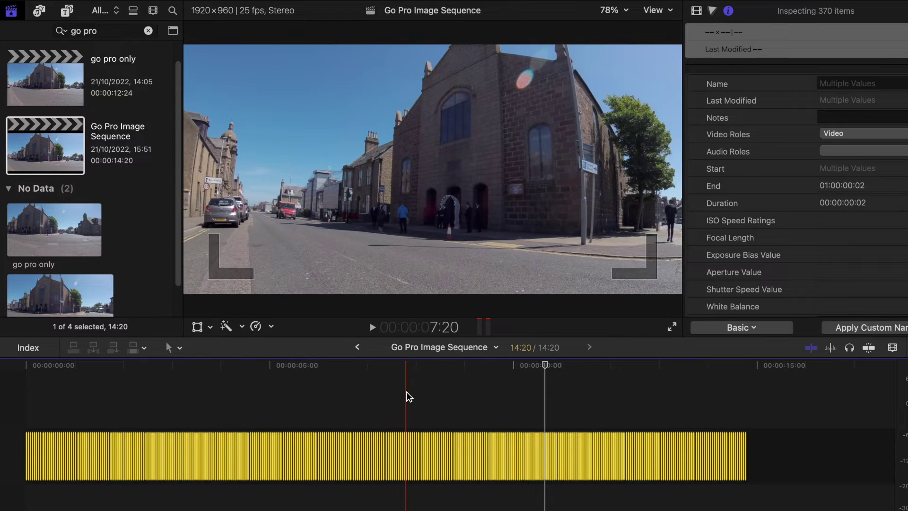
{"action": "left_click", "coordinate": [477, 404]}
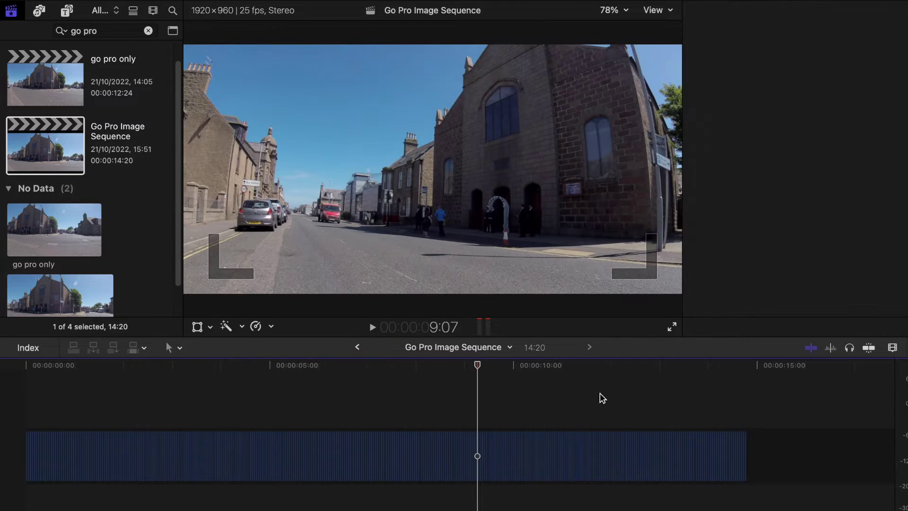
{"action": "left_click", "coordinate": [627, 366]}
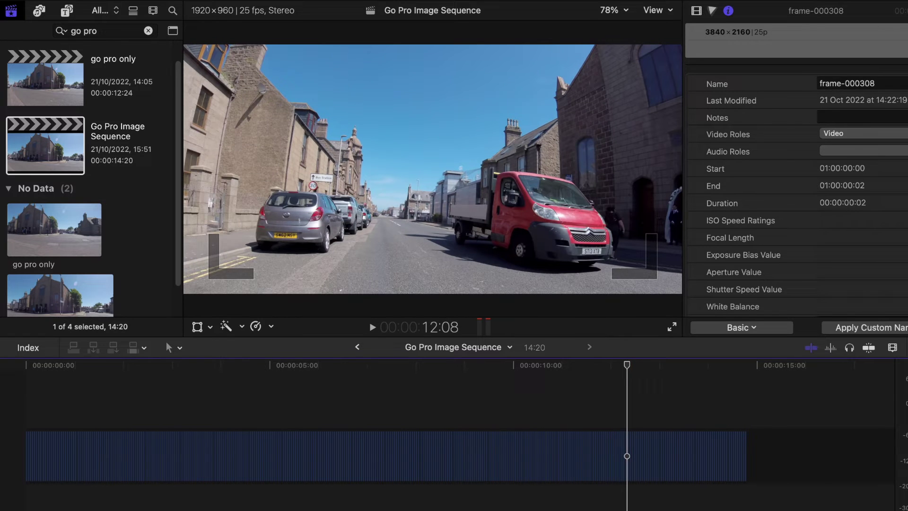
Step: Share the project as an Apple Devices 1080p file after reviewing its settings, and save it
{"action": "left_click", "coordinate": [803, 2]}
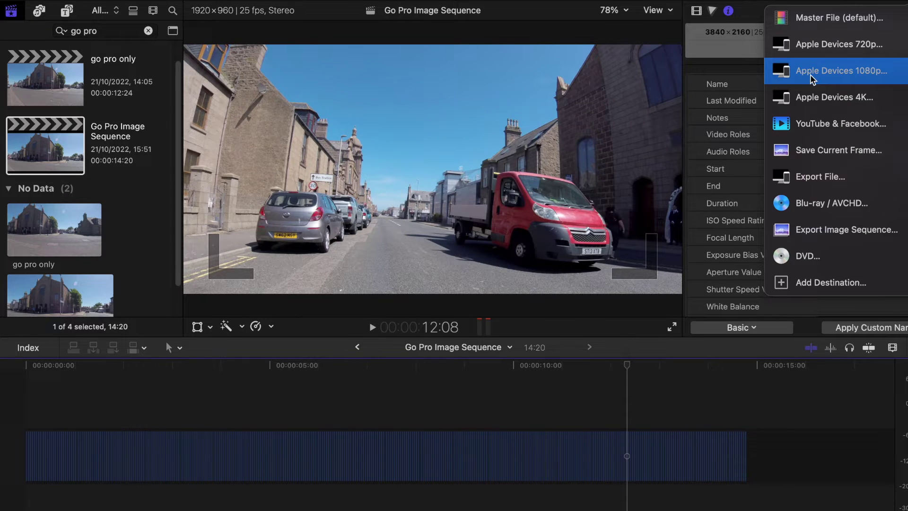
{"action": "left_click", "coordinate": [812, 71]}
{"action": "left_click", "coordinate": [457, 86]}
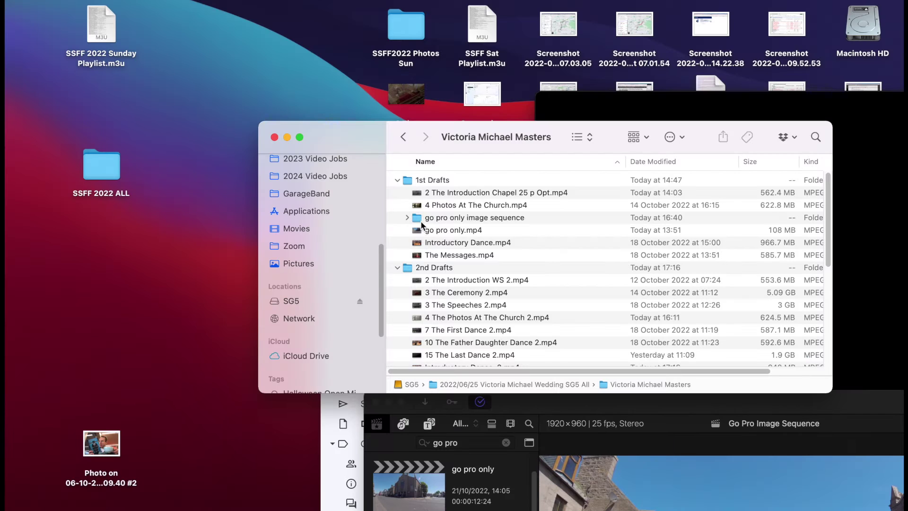
{"action": "left_click", "coordinate": [415, 217]}
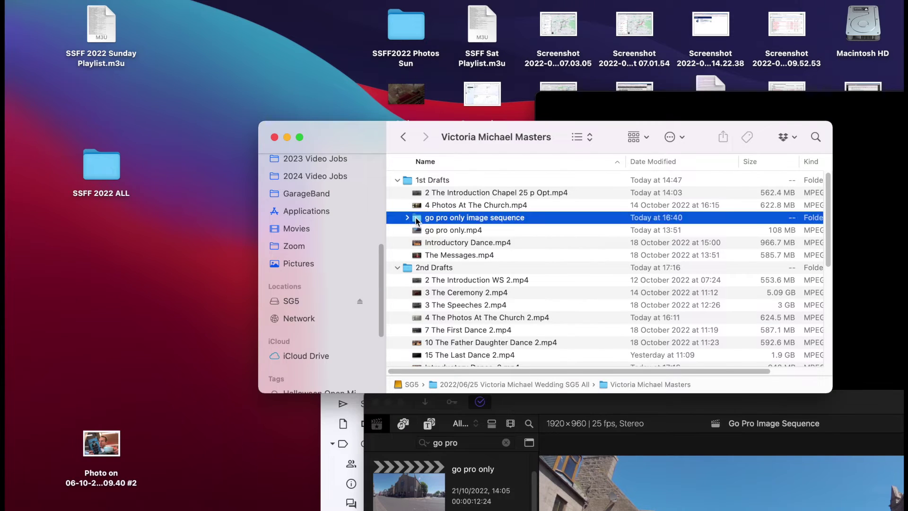
Step: Open Go Pro Image Sequence 25p.mp4 from the go pro only image sequence folder, scrub ahead, then close it
{"action": "double_click", "coordinate": [416, 219]}
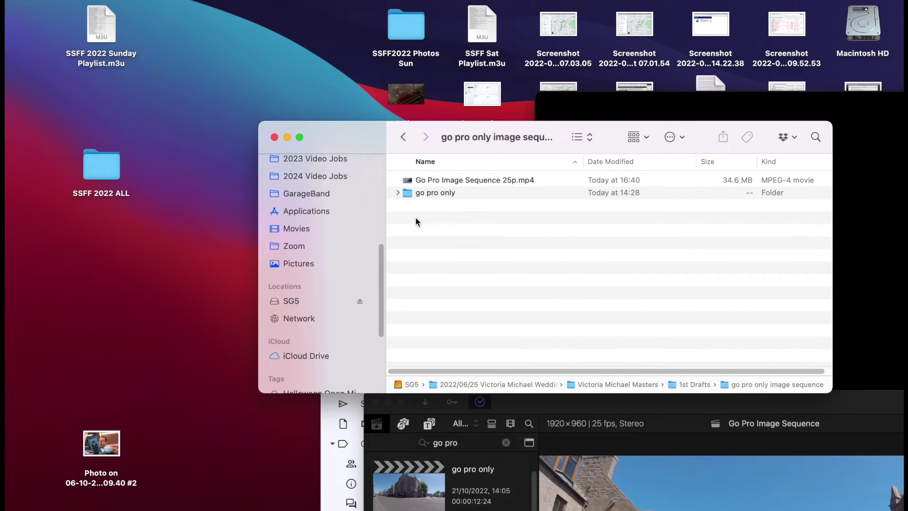
{"action": "double_click", "coordinate": [411, 181]}
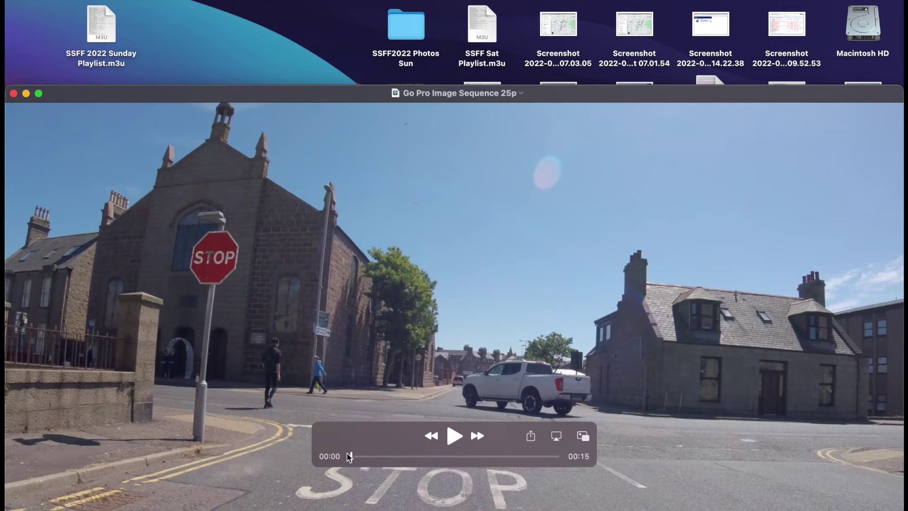
{"action": "left_click_drag", "start_coordinate": [361, 456], "coordinate": [475, 456]}
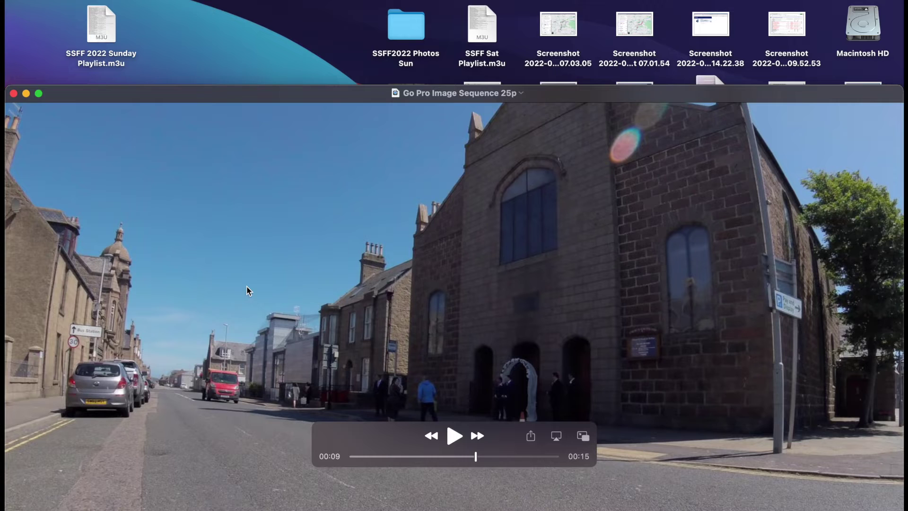
{"action": "left_click", "coordinate": [14, 94]}
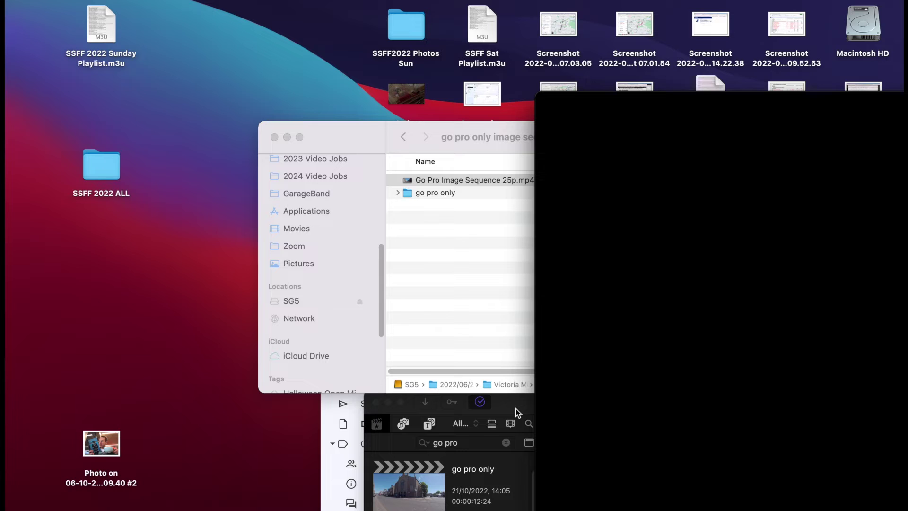
Step: Search 'intro', open 2 The Introduction WS full screen, and zoom in on its Go Pro Image Sequence 25p clip
{"action": "left_click", "coordinate": [407, 179]}
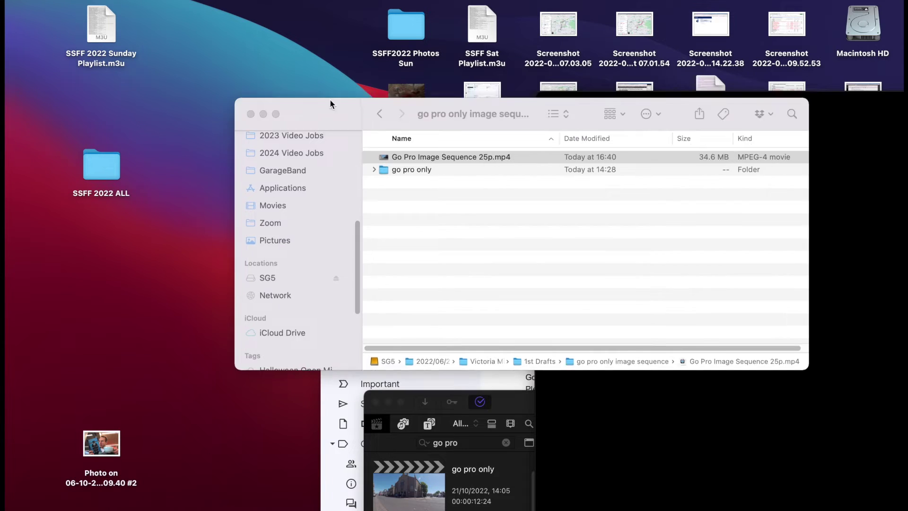
{"action": "left_click_drag", "start_coordinate": [508, 408], "coordinate": [150, 7]}
{"action": "scroll", "coordinate": [121, 158], "scroll_direction": "up", "scroll_amount": 2}
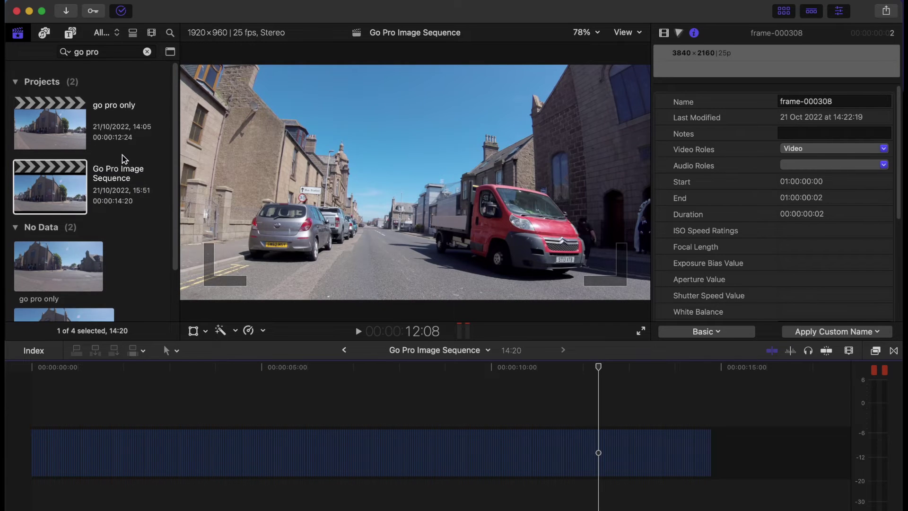
{"action": "left_click", "coordinate": [147, 51]}
{"action": "type", "text": "intro"}
{"action": "scroll", "coordinate": [113, 229], "scroll_direction": "down", "scroll_amount": 5}
{"action": "double_click", "coordinate": [61, 212]}
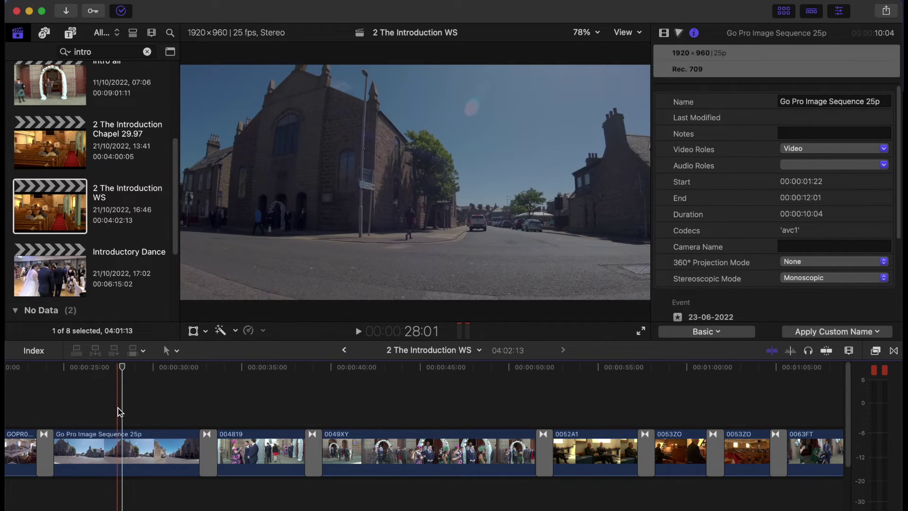
{"action": "left_click", "coordinate": [125, 449]}
{"action": "key", "text": "super+equal"}
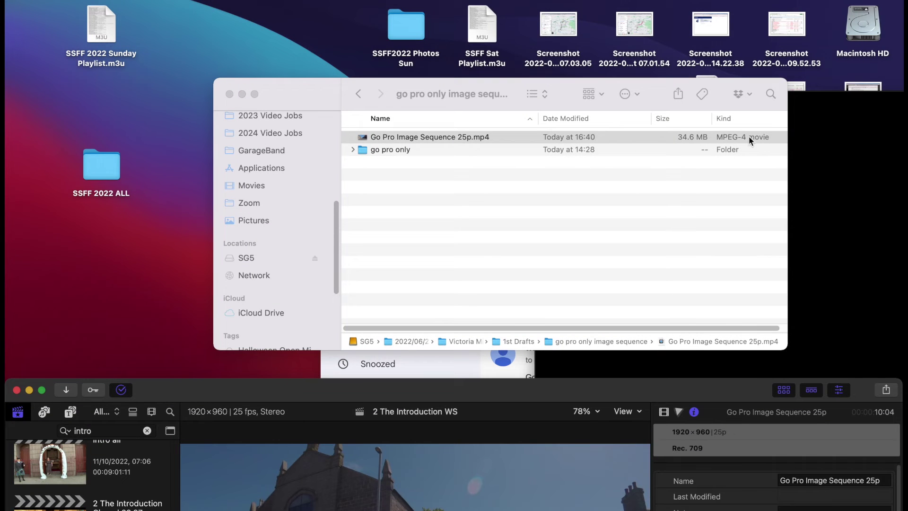
Step: Play the 4:03 chapel GoPro introduction movie full screen in QuickTime, pause at 00:37, then close it
{"action": "double_click", "coordinate": [748, 135]}
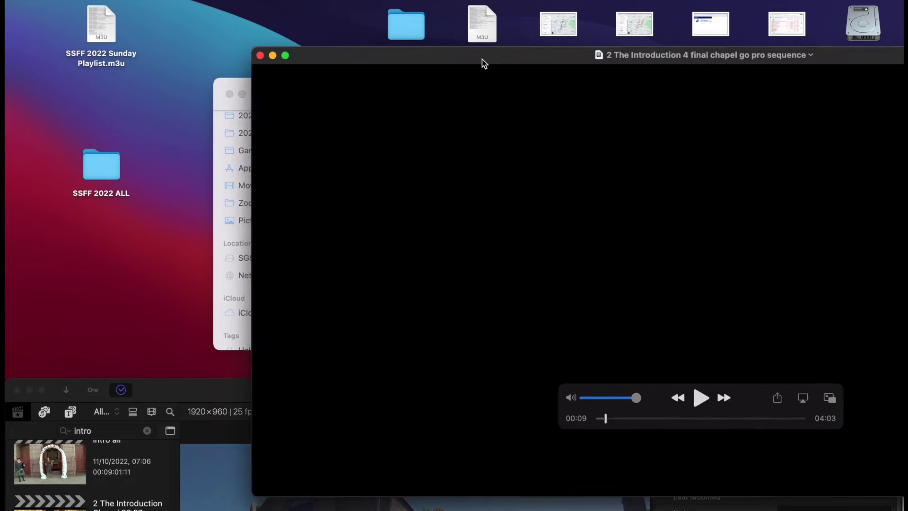
{"action": "left_click", "coordinate": [454, 376]}
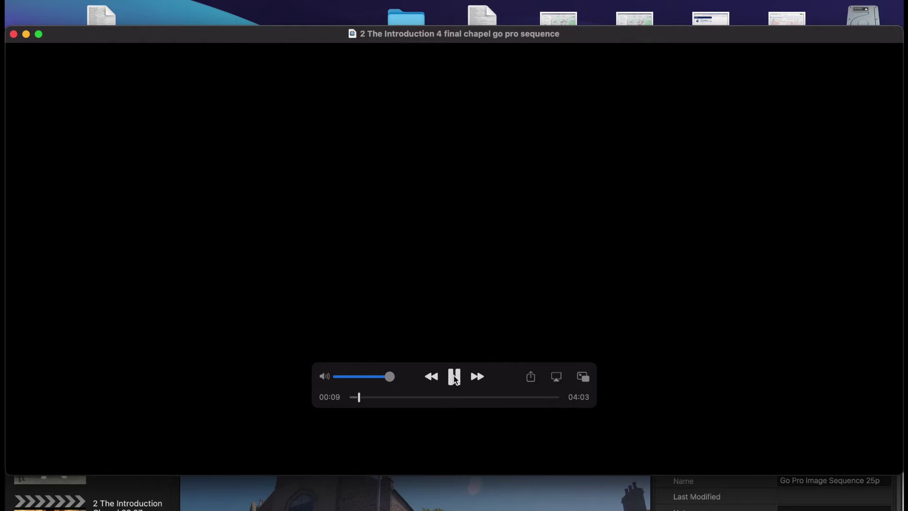
{"action": "key", "text": "super+ctrl+f"}
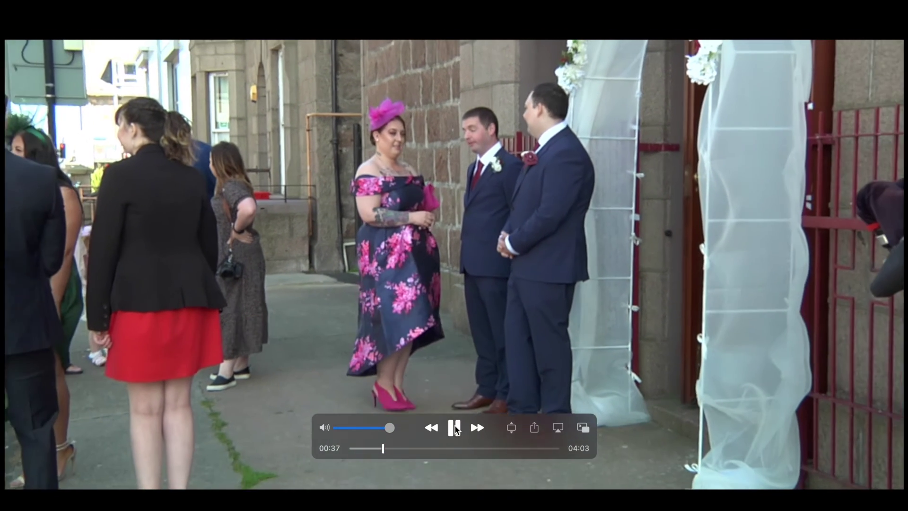
{"action": "left_click", "coordinate": [455, 428]}
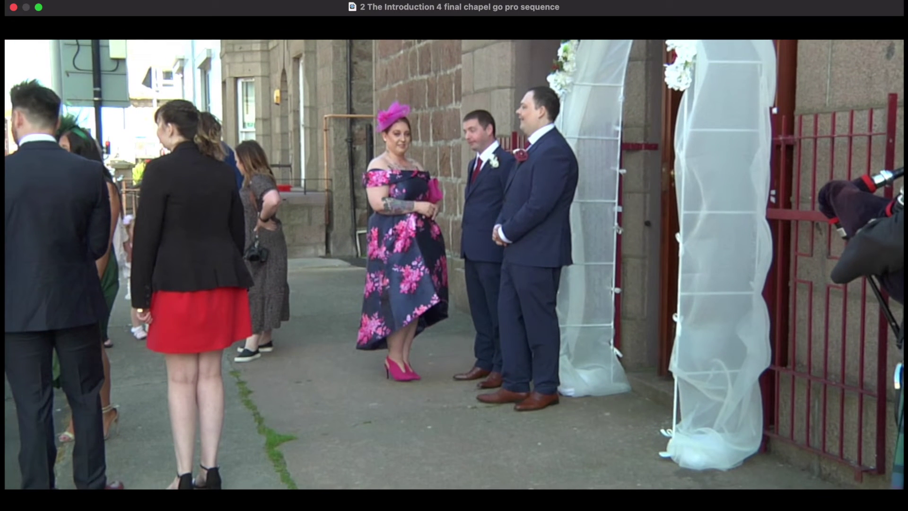
{"action": "left_click", "coordinate": [13, 7]}
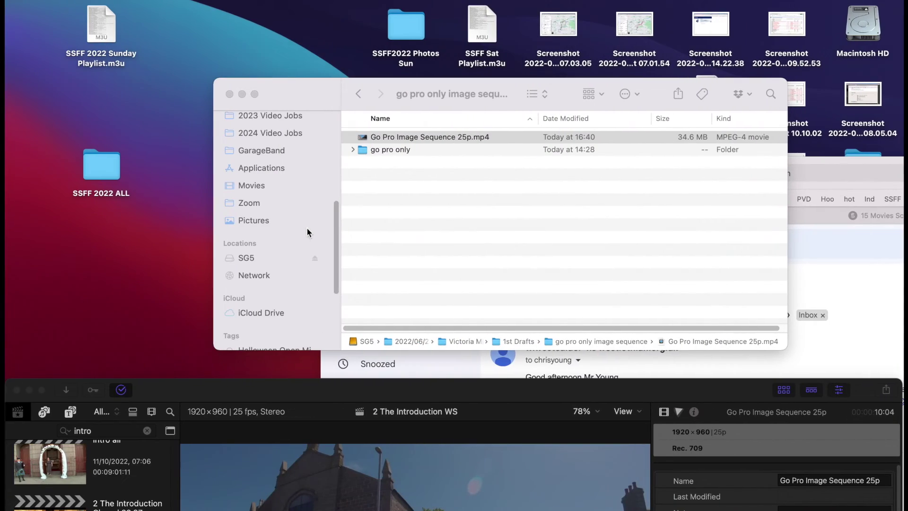